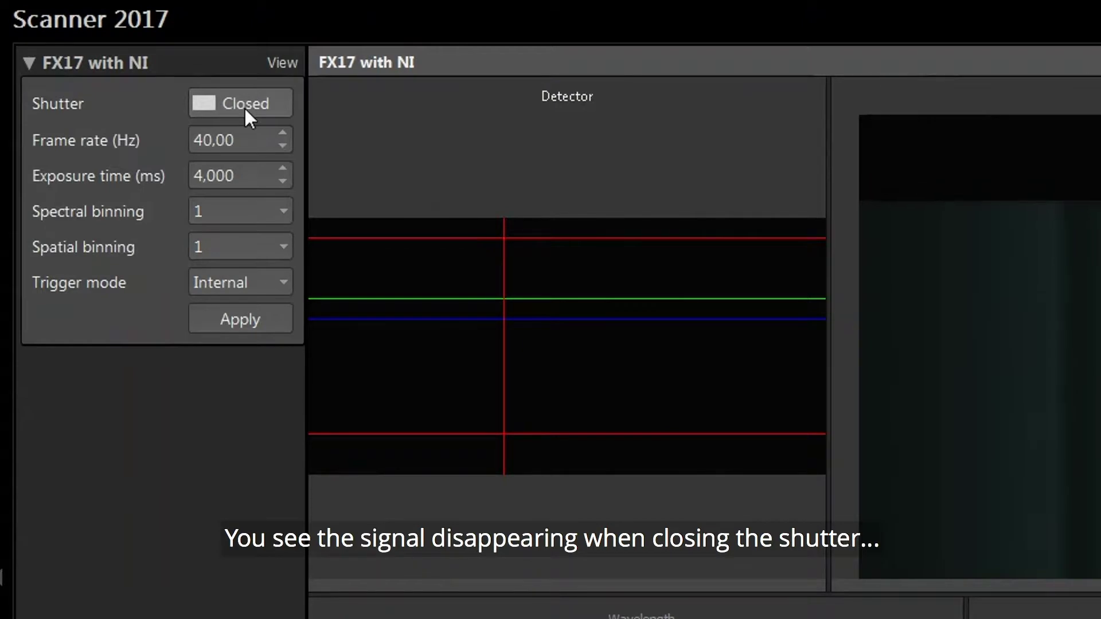
Reopen the shutter and review frame rate, exposure and binning, keeping spectral binning at 1.
{"action": "left_click", "coordinate": [245, 109]}
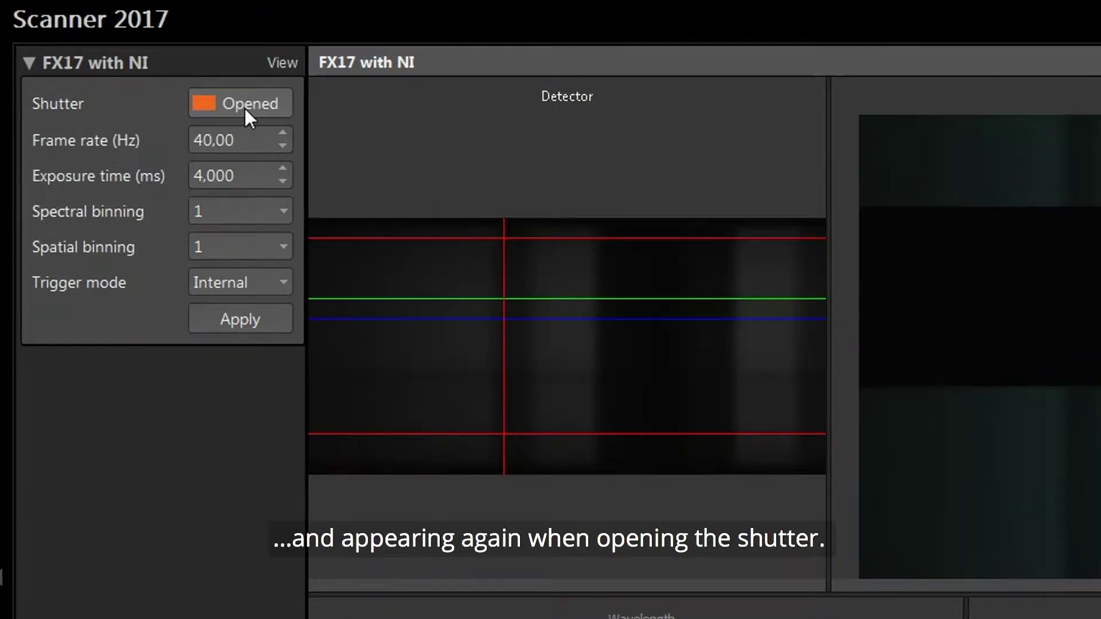
{"action": "left_click", "coordinate": [246, 140]}
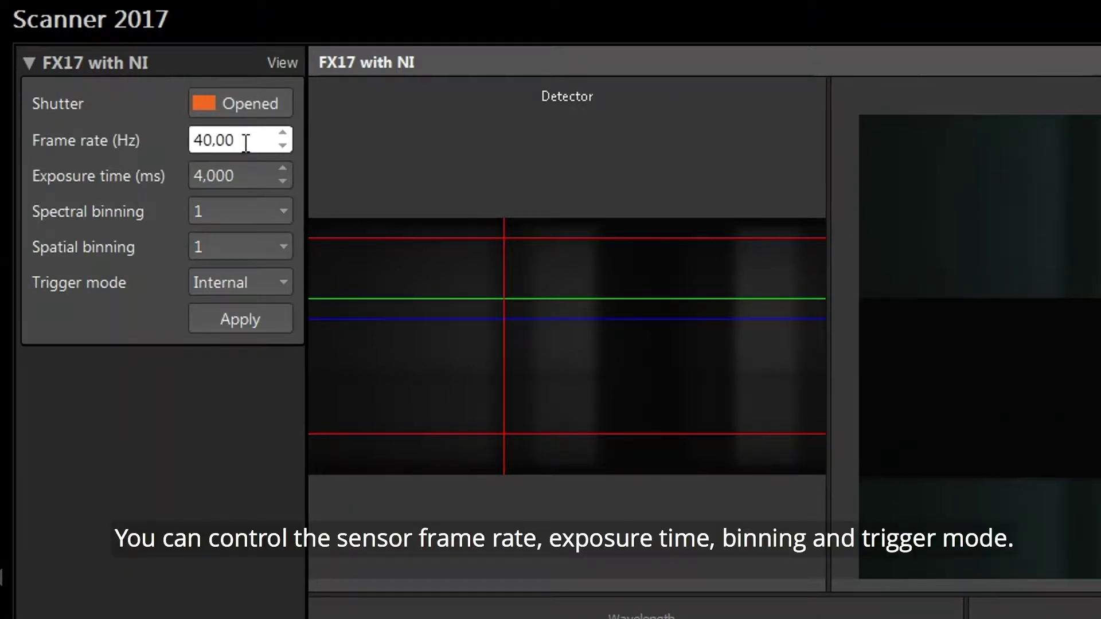
{"action": "left_click", "coordinate": [253, 179]}
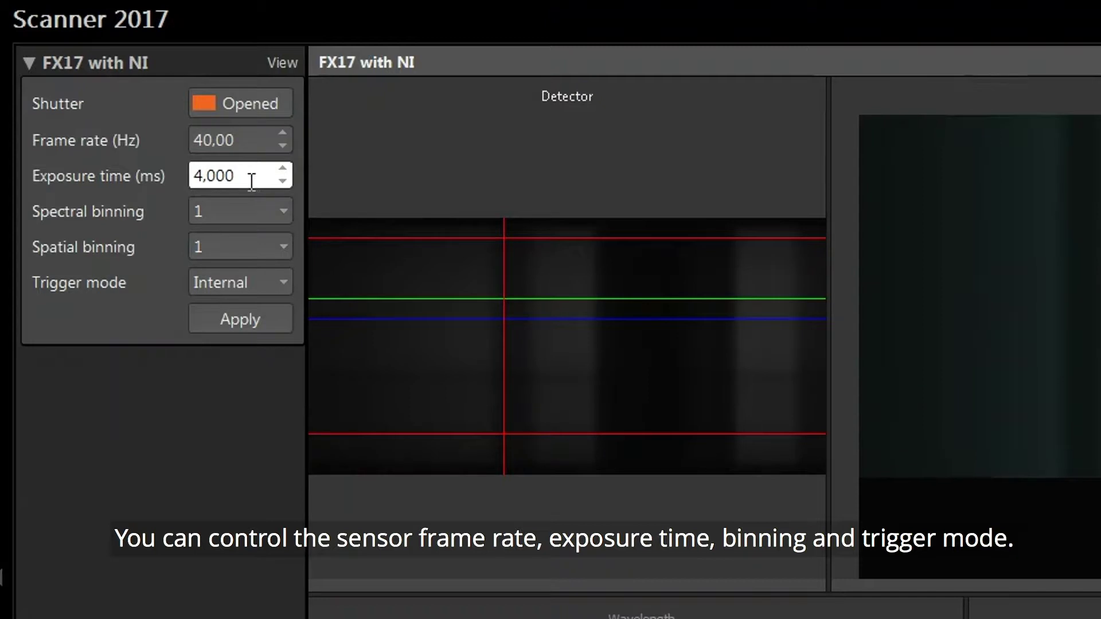
{"action": "left_click", "coordinate": [254, 216]}
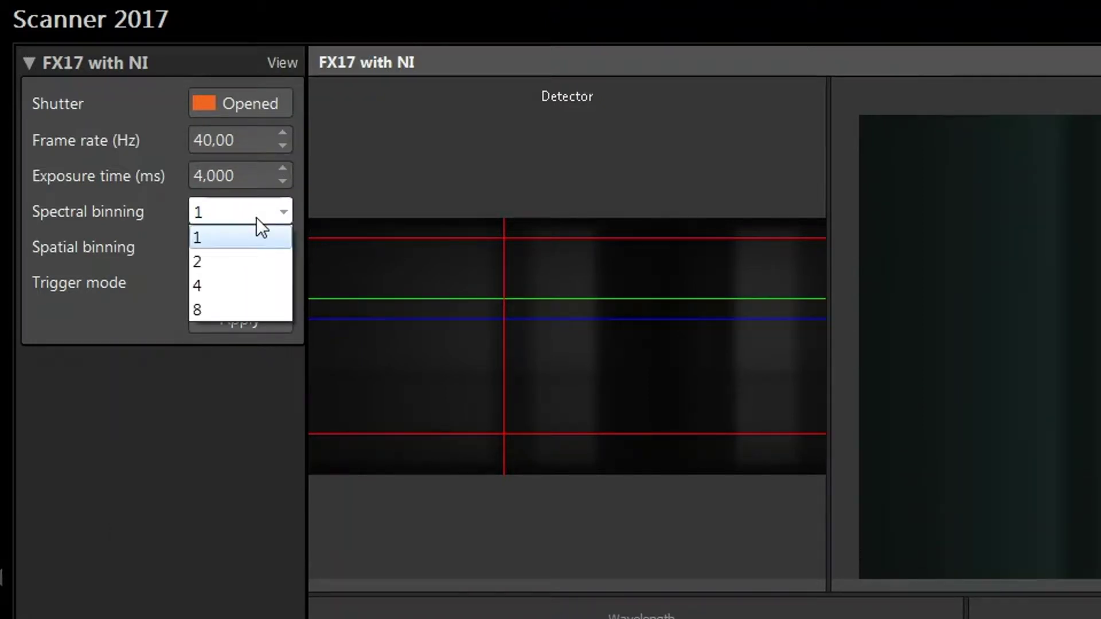
{"action": "left_click", "coordinate": [255, 218]}
{"action": "left_click", "coordinate": [250, 246]}
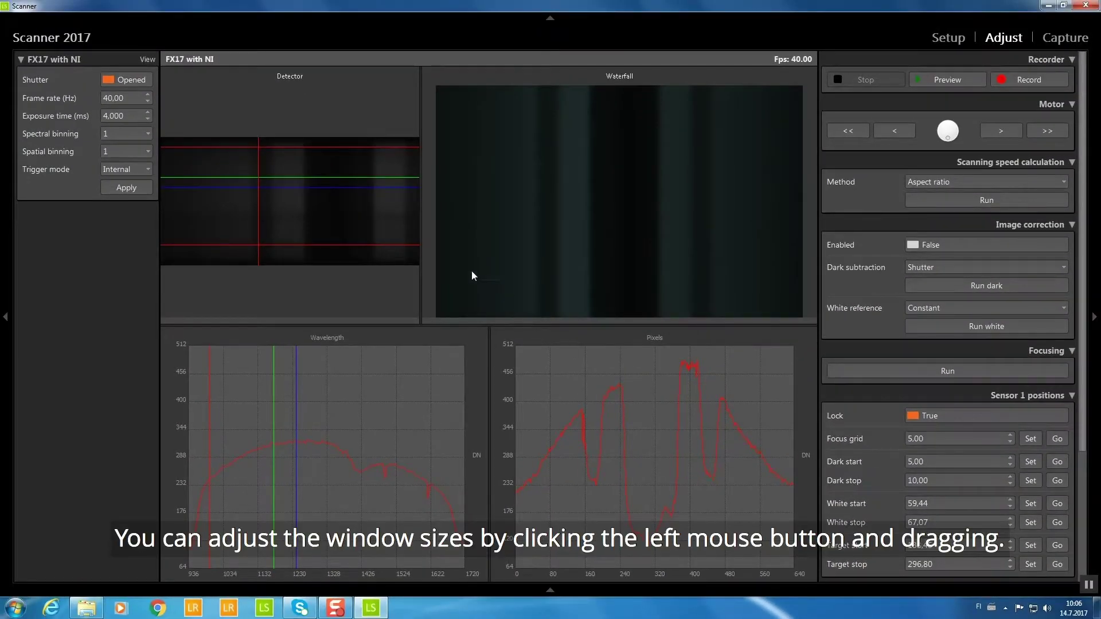
Widen the Detector view, then raise the red band line and move green to a longer wavelength.
{"action": "mouse_move", "coordinate": [421, 249]}
{"action": "left_mouse_down"}
{"action": "mouse_move", "coordinate": [583, 275]}
{"action": "mouse_move", "coordinate": [439, 276]}
{"action": "left_mouse_up"}
{"action": "left_click_drag", "start_coordinate": [430, 327], "coordinate": [431, 304]}
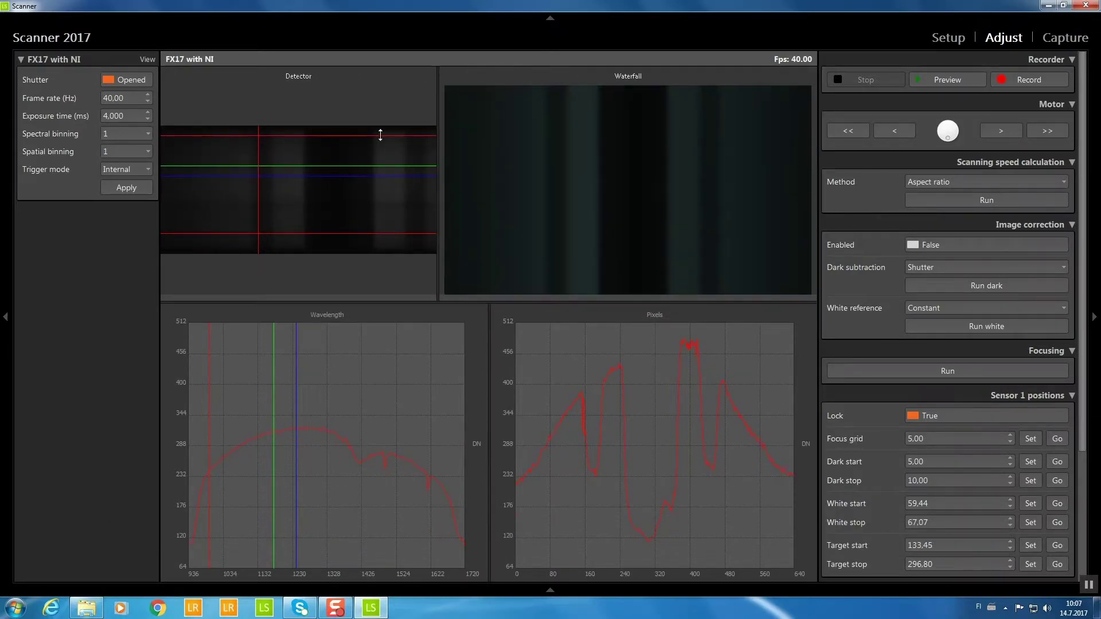
{"action": "mouse_move", "coordinate": [378, 133]}
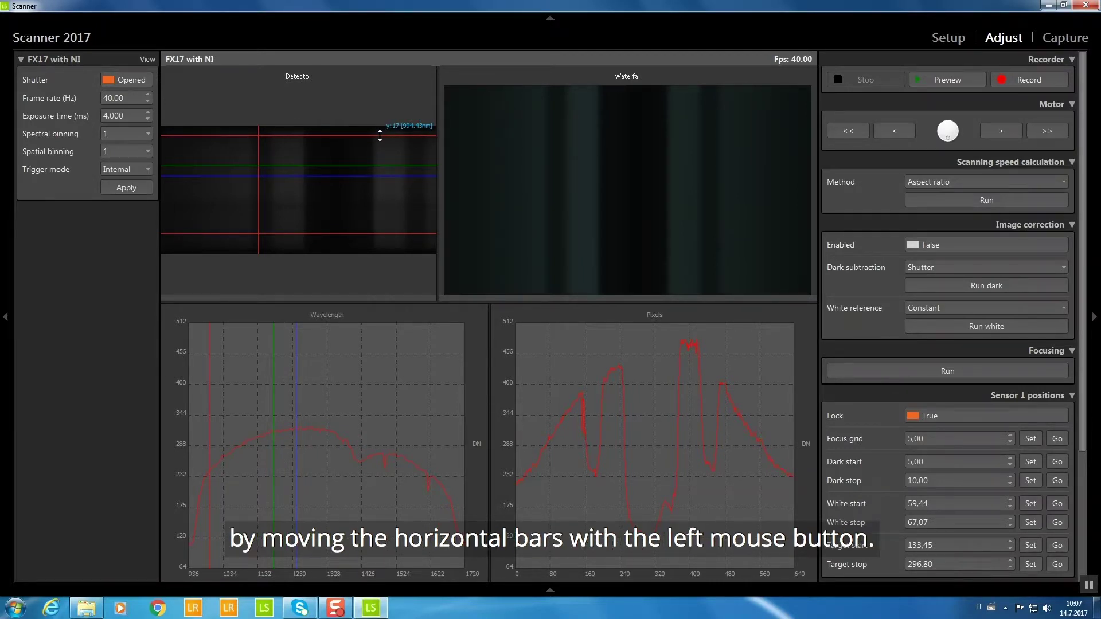
{"action": "left_click_drag", "start_coordinate": [379, 135], "coordinate": [374, 159]}
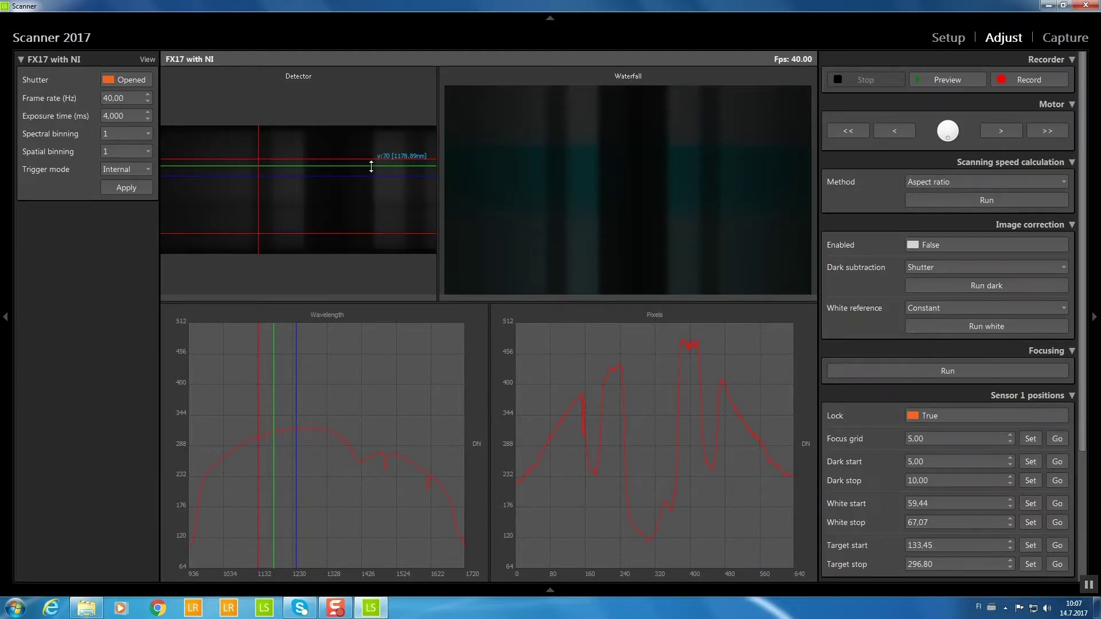
{"action": "left_click_drag", "start_coordinate": [371, 166], "coordinate": [360, 244]}
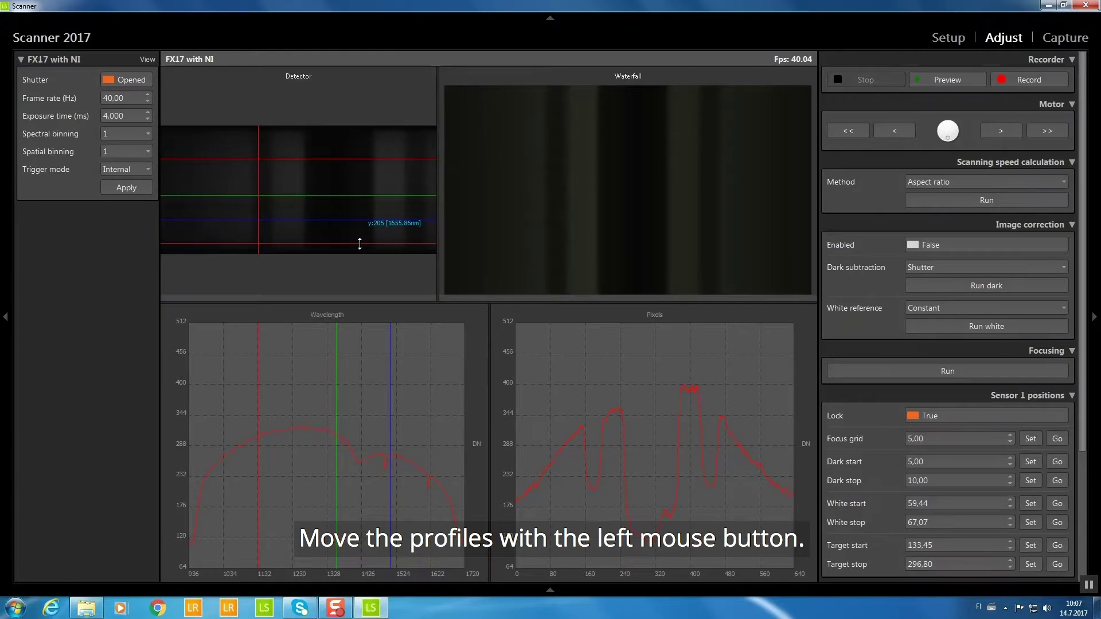
In the Detector's spatial reference options, give the spatial1 profile the colour #da70d6.
{"action": "right_click", "coordinate": [359, 244]}
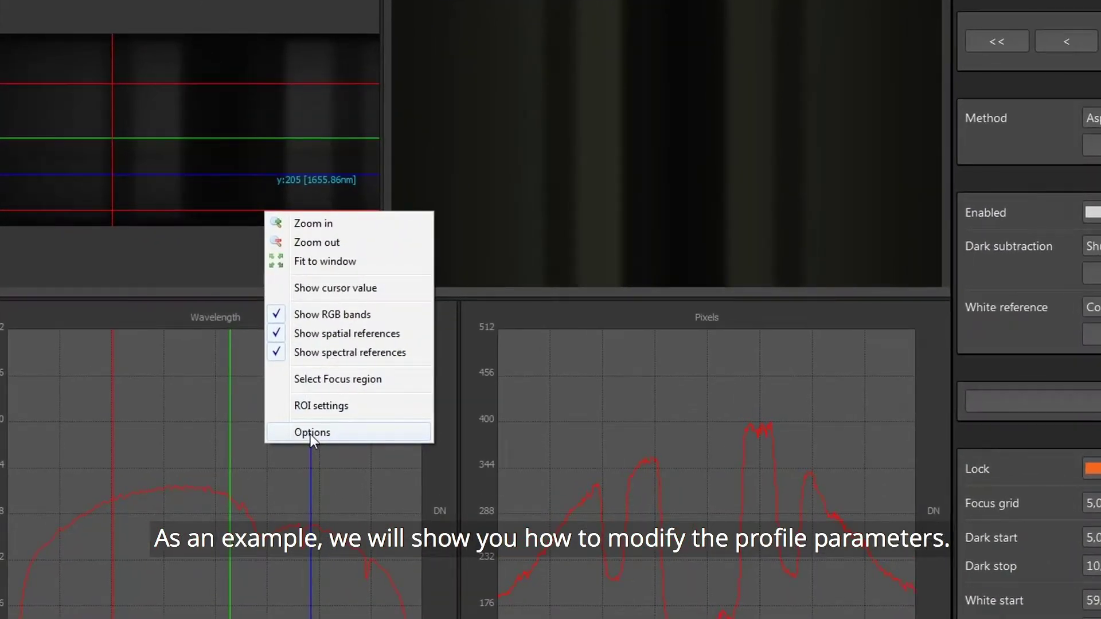
{"action": "left_click", "coordinate": [310, 432]}
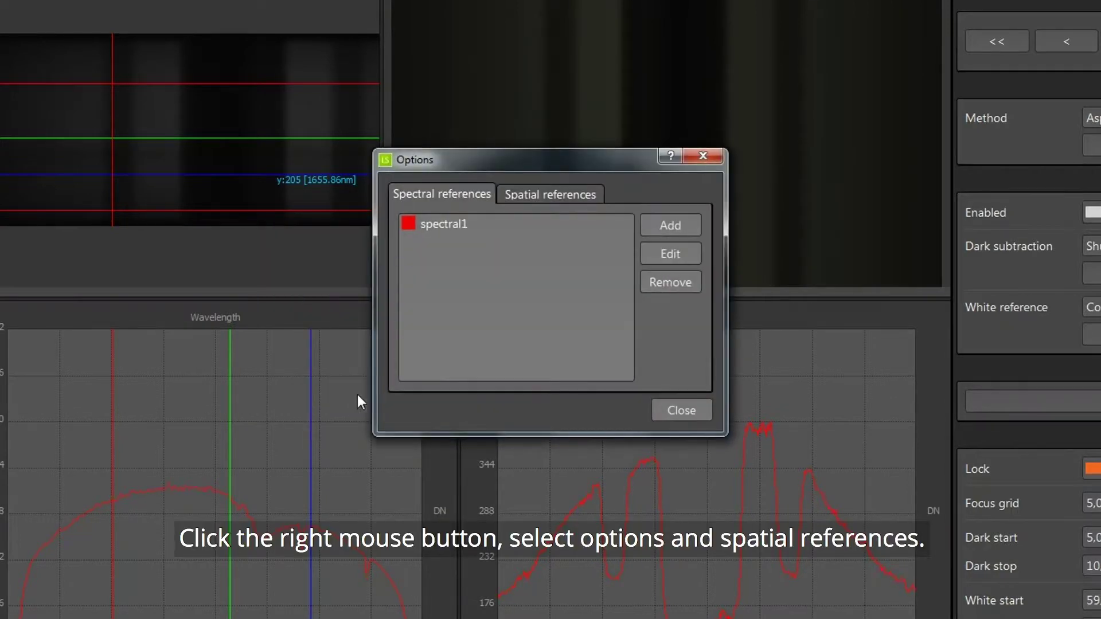
{"action": "left_click", "coordinate": [543, 192]}
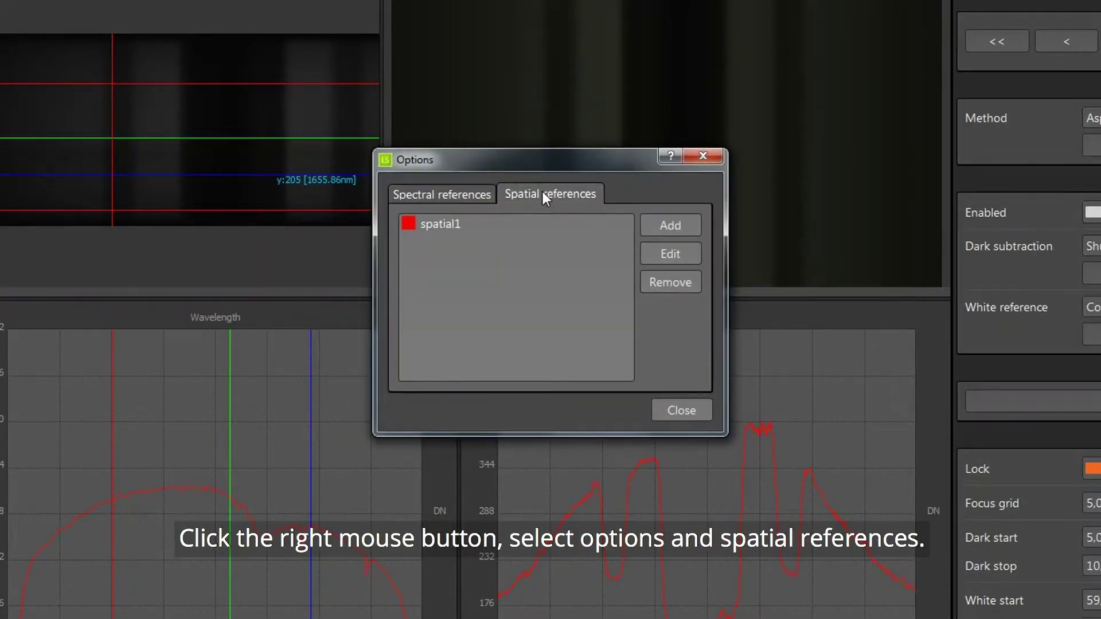
{"action": "left_click", "coordinate": [523, 226]}
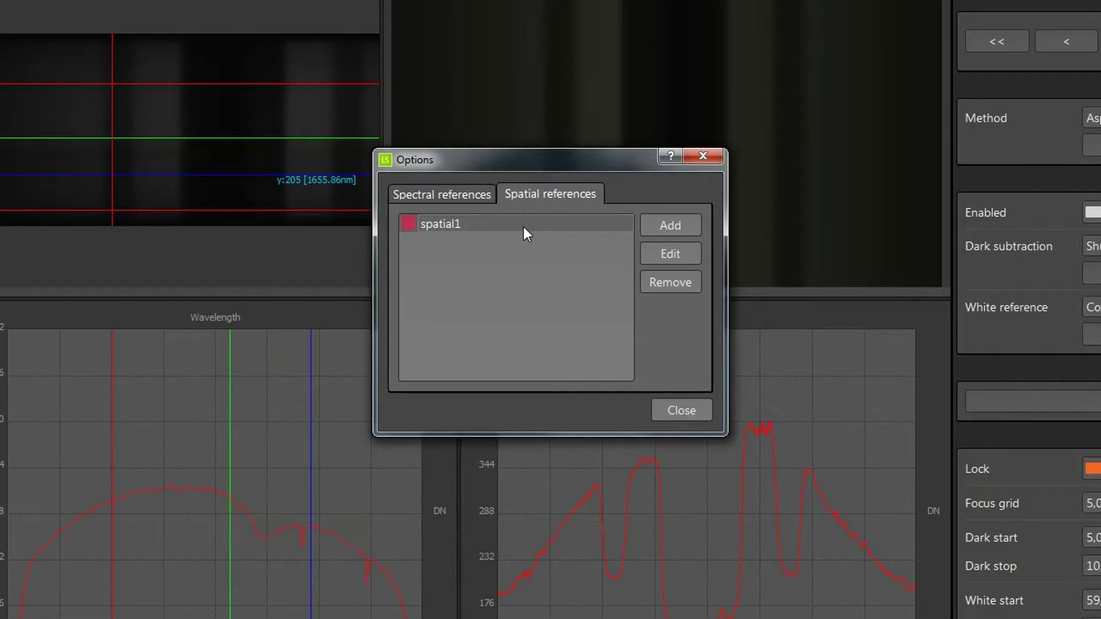
{"action": "left_click", "coordinate": [679, 258]}
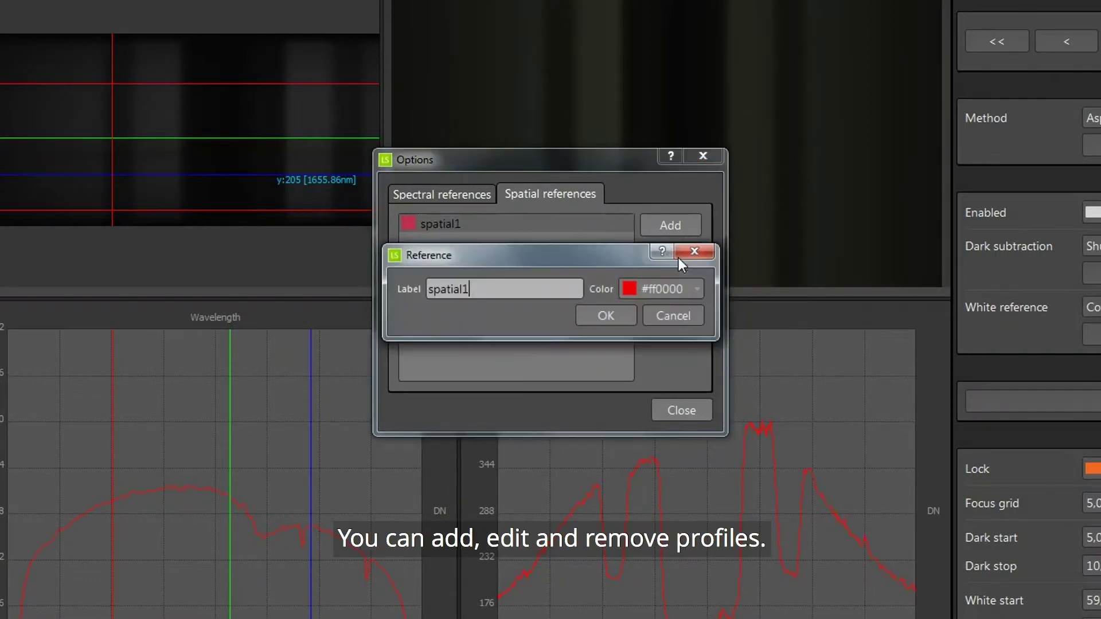
{"action": "left_click", "coordinate": [658, 294]}
{"action": "left_click", "coordinate": [655, 380]}
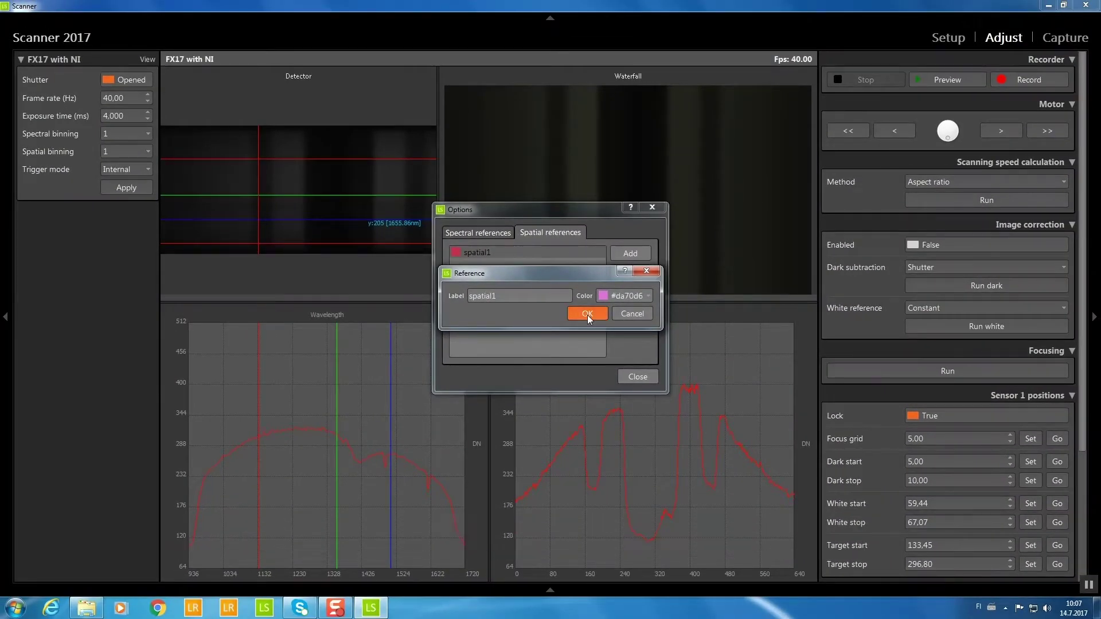
{"action": "left_click", "coordinate": [587, 315]}
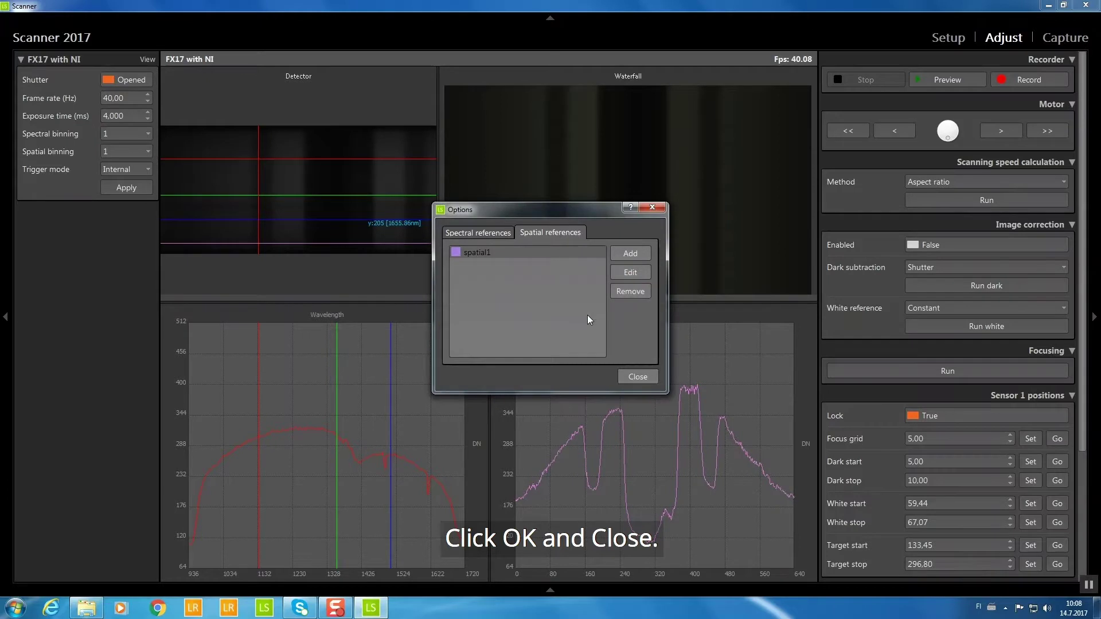
Close the options, move the red and blue bands to longer wavelengths, and shift the spectral column right.
{"action": "left_click", "coordinate": [637, 376]}
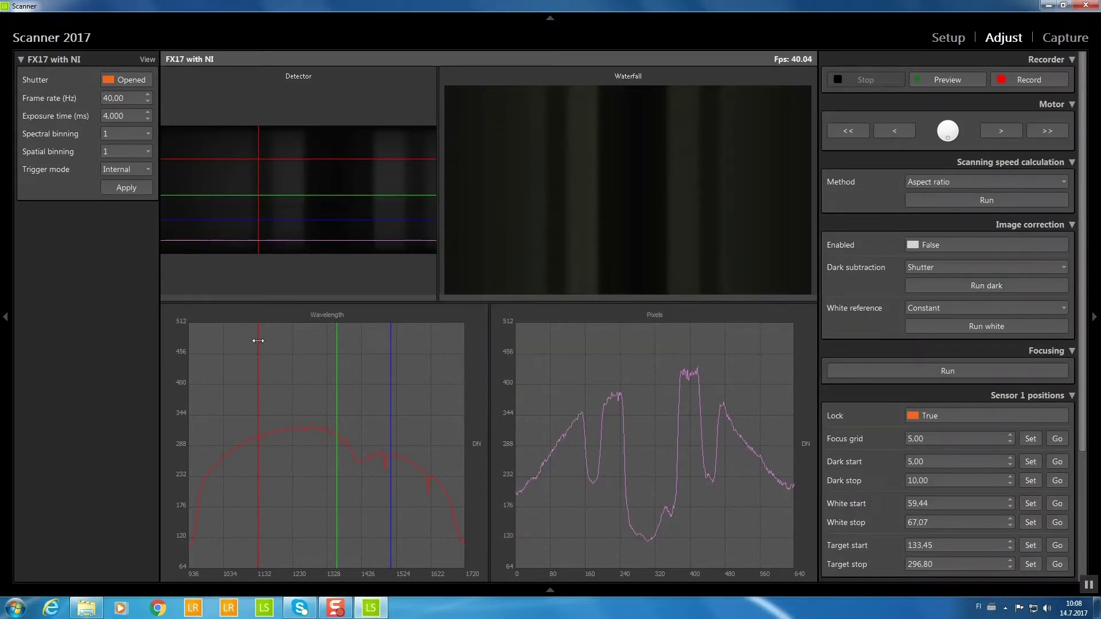
{"action": "left_click_drag", "start_coordinate": [259, 341], "coordinate": [340, 354]}
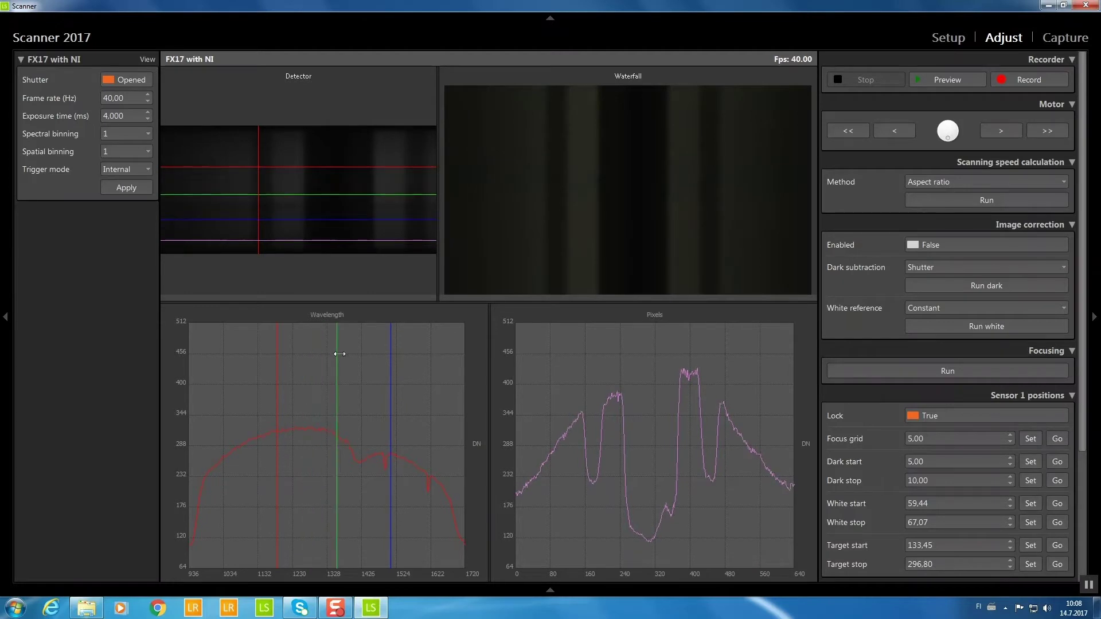
{"action": "left_click_drag", "start_coordinate": [391, 353], "coordinate": [400, 353]}
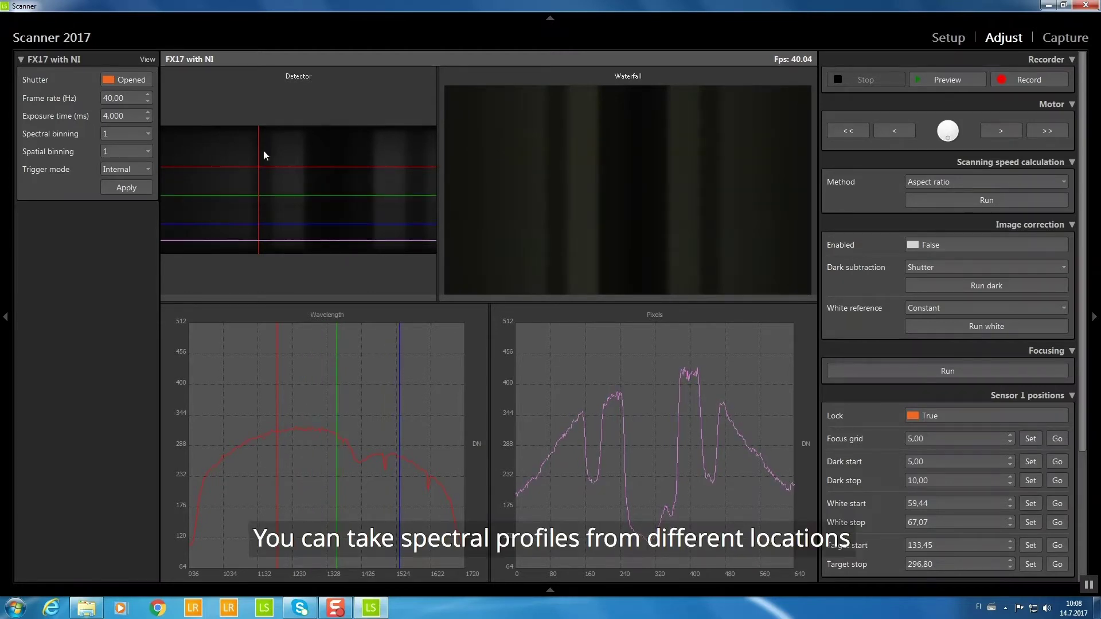
{"action": "left_click_drag", "start_coordinate": [261, 153], "coordinate": [327, 159]}
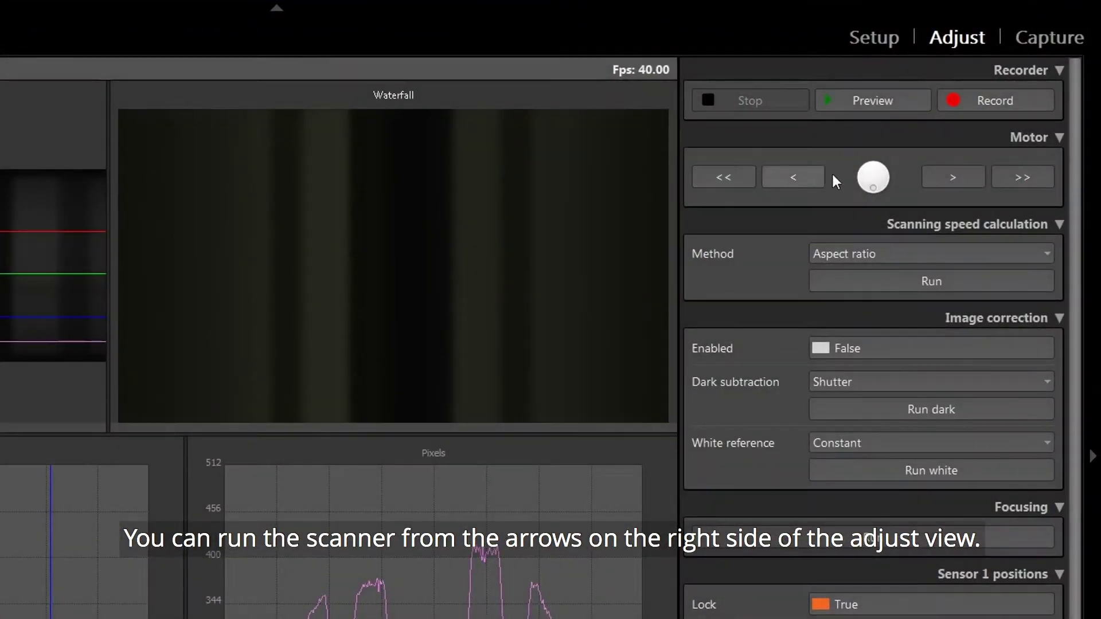
Run the motor forward at slow speed using the single-arrow '>' button.
{"action": "left_click", "coordinate": [962, 178]}
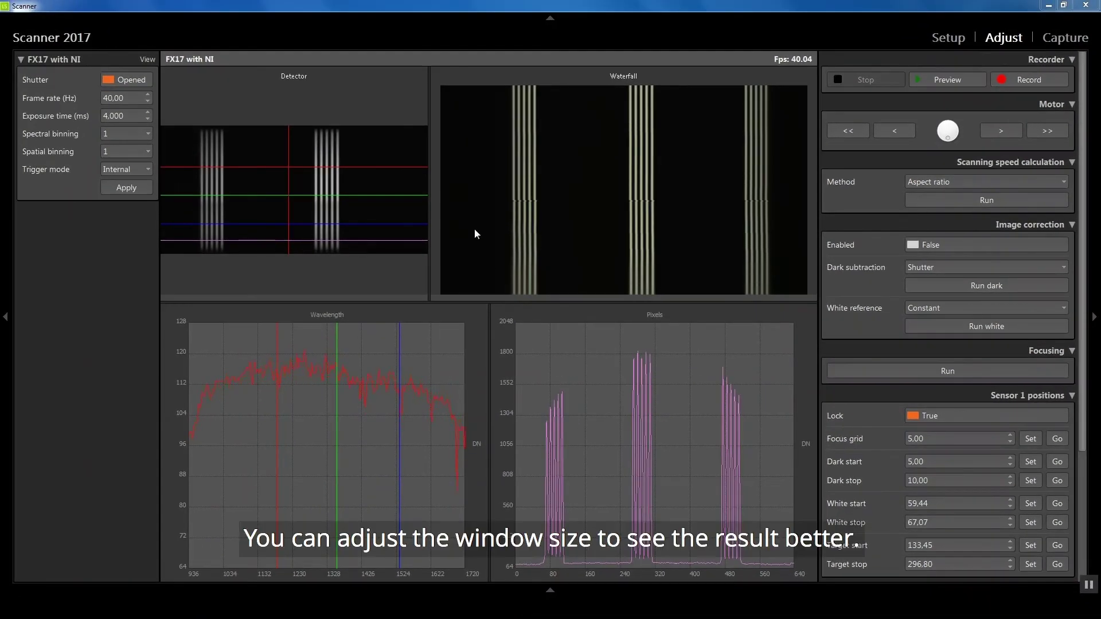
Widen the Detector view until the third striped grid bar appears.
{"action": "left_click_drag", "start_coordinate": [429, 208], "coordinate": [501, 231]}
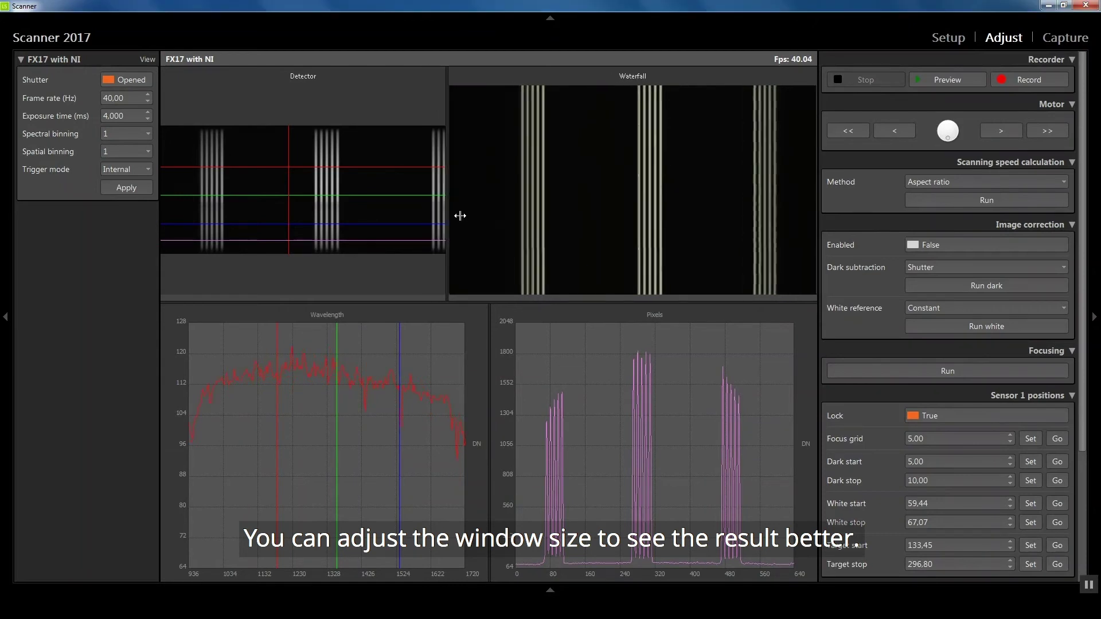